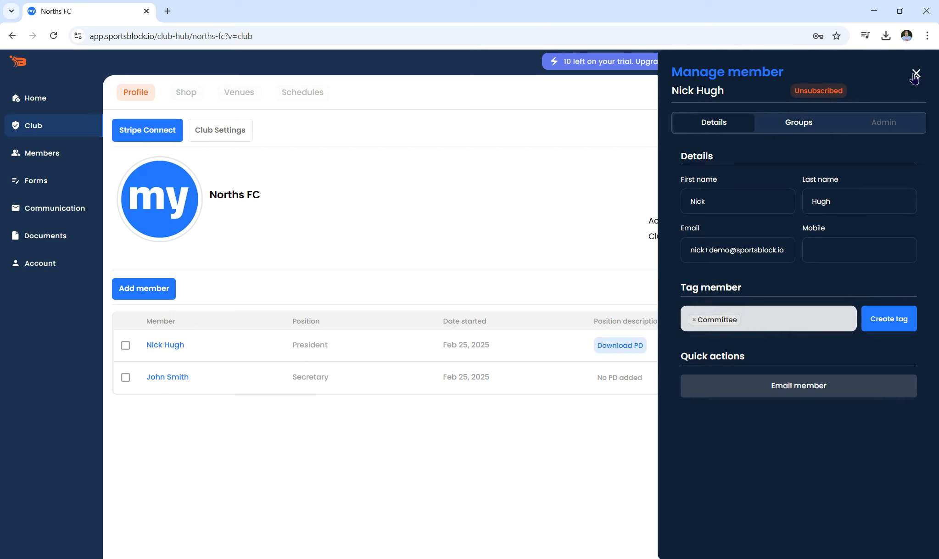
Look through the member database, the teams and groups, and the club's venues and schedule groups.
left_click(916, 75)
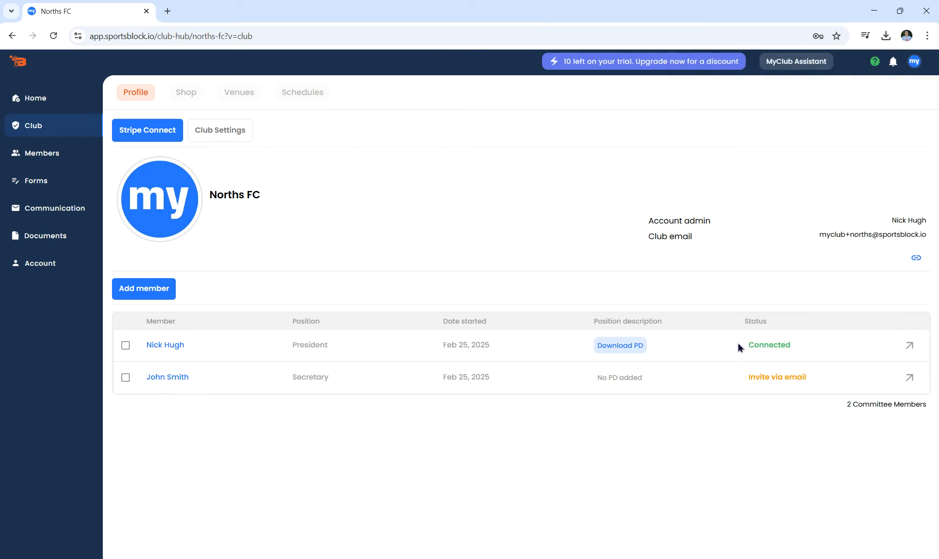
left_click(72, 161)
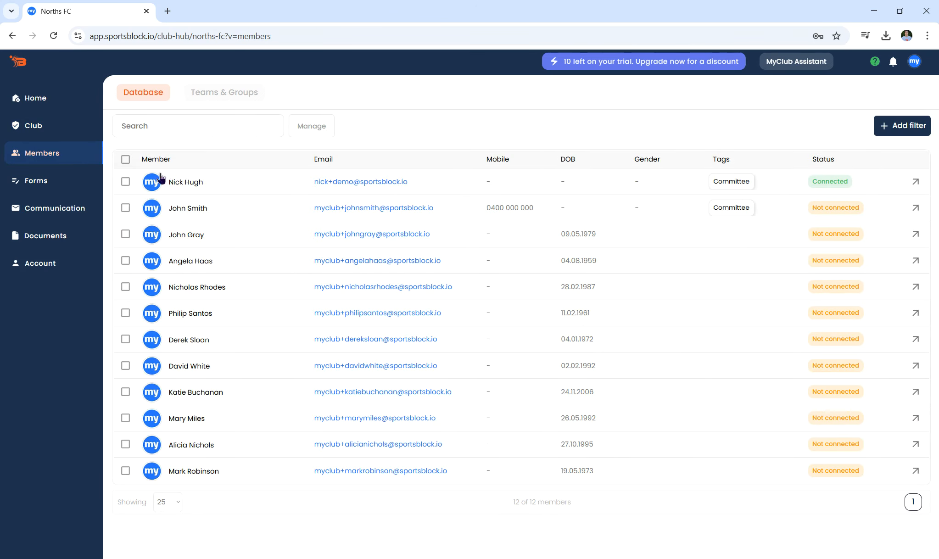
left_click(226, 96)
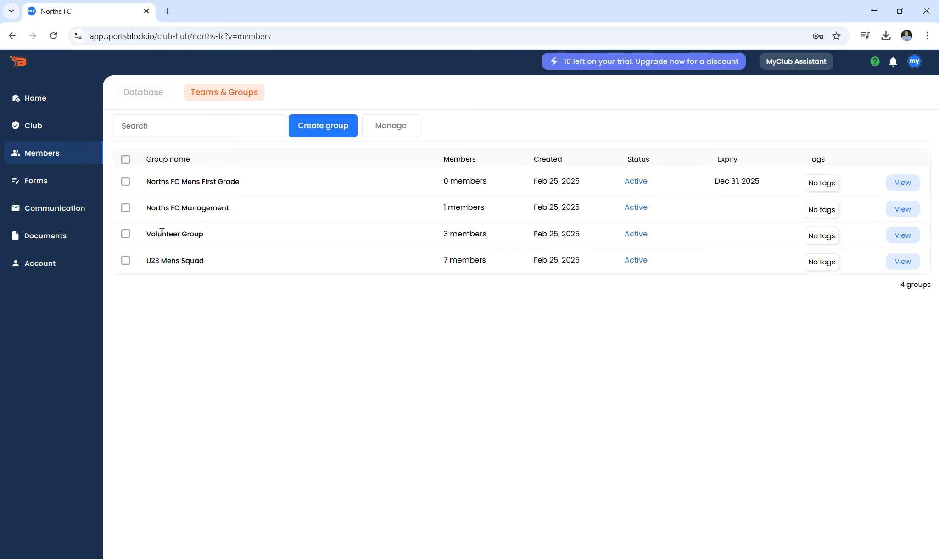
left_click(158, 96)
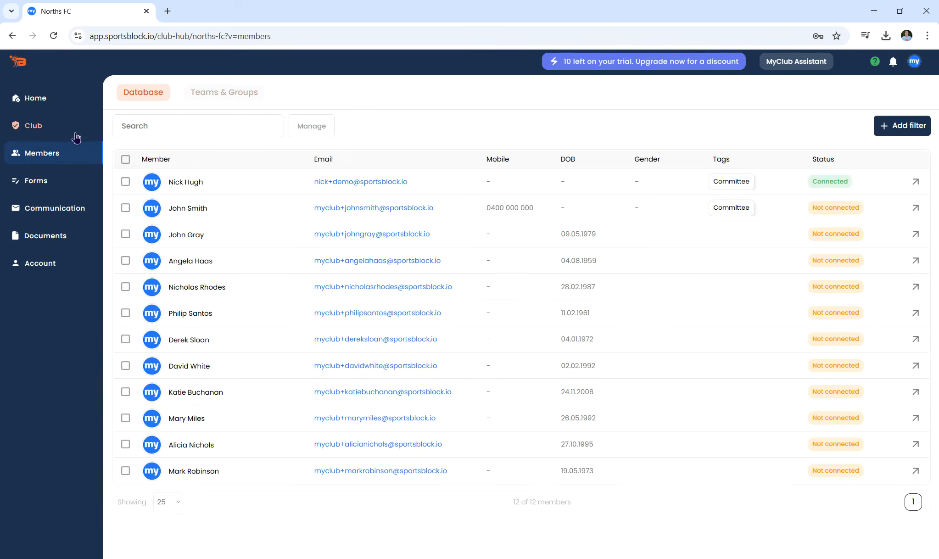
left_click(73, 132)
left_click(228, 94)
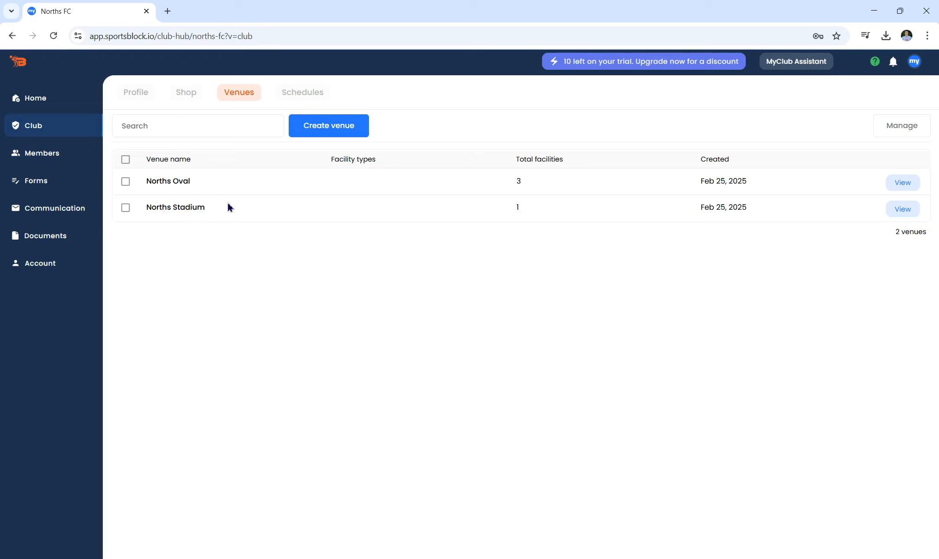
left_click(302, 94)
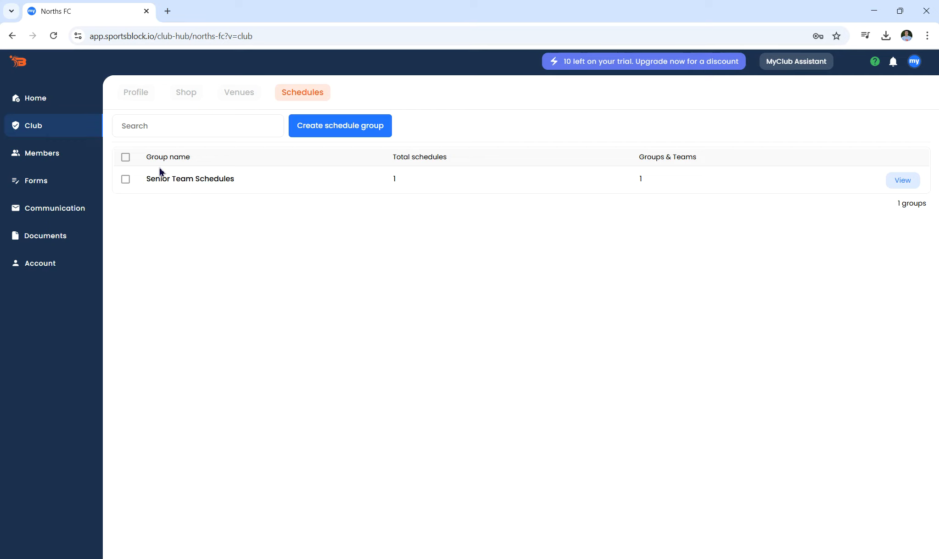
left_click(329, 133)
left_click(361, 195)
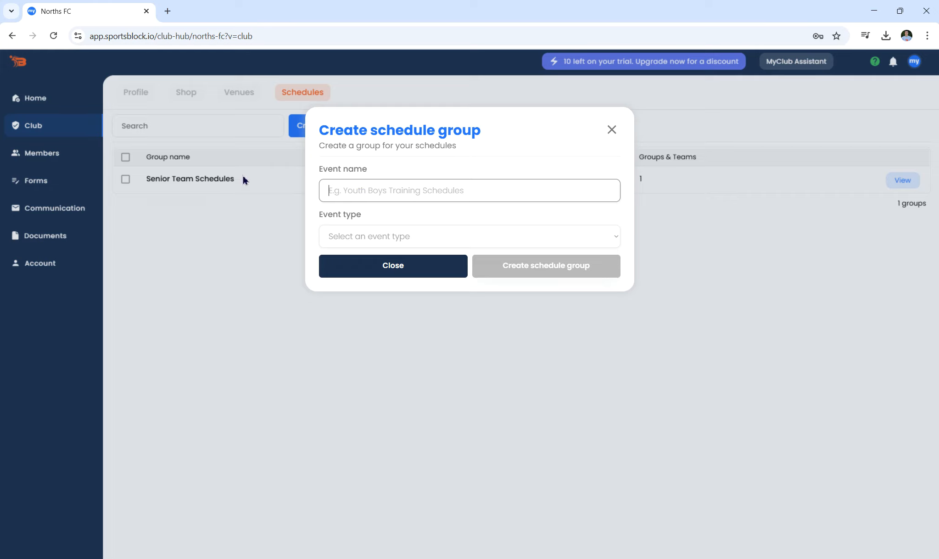
left_click(379, 236)
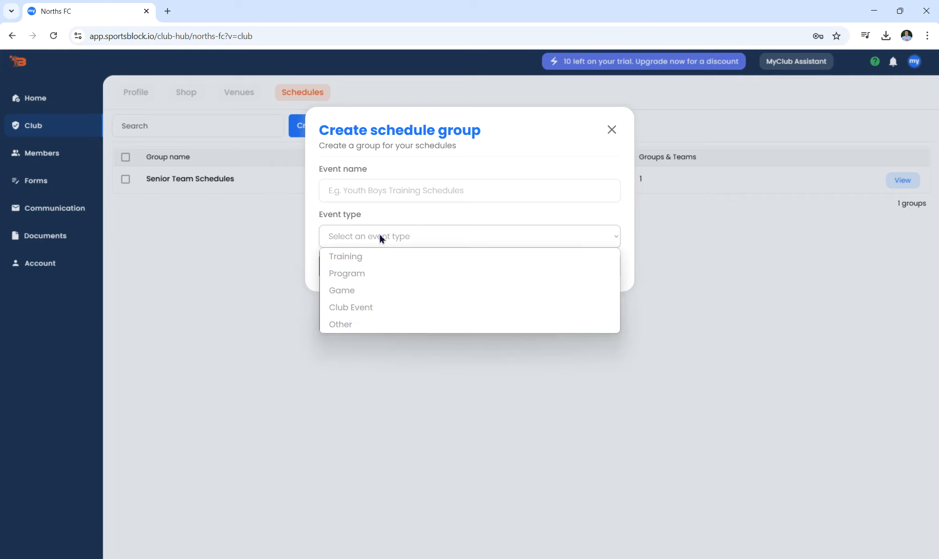
left_click(415, 223)
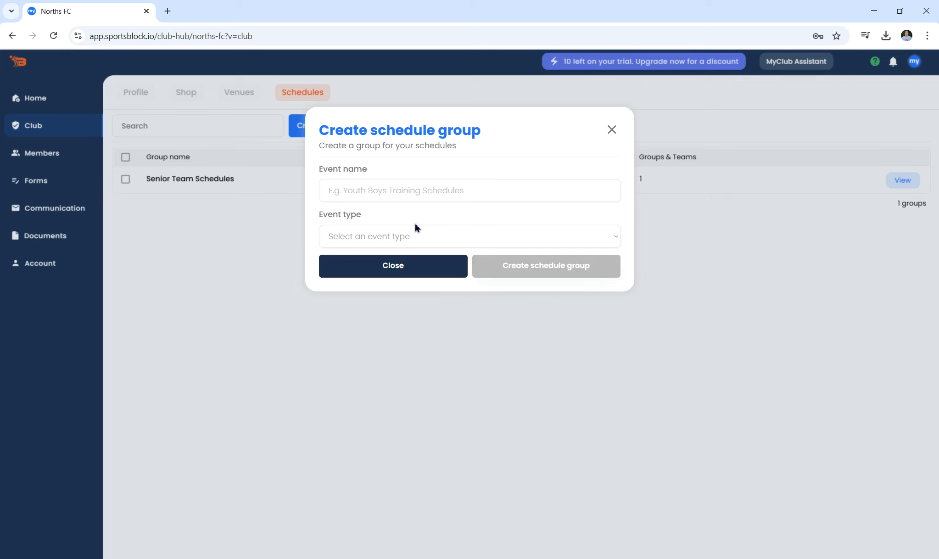
left_click(613, 132)
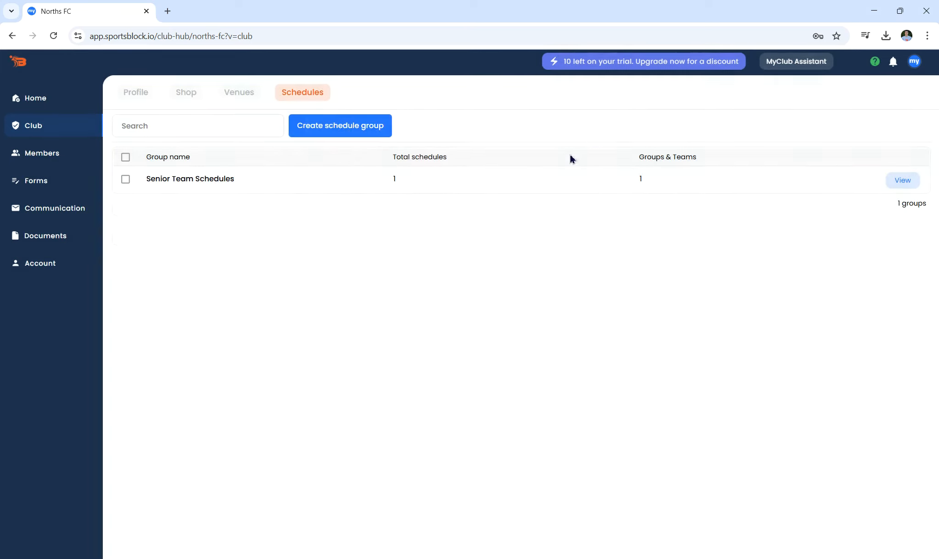
Open the Senior Team Schedules group and start a new schedule named U23 Mens Trainings.
left_click(908, 186)
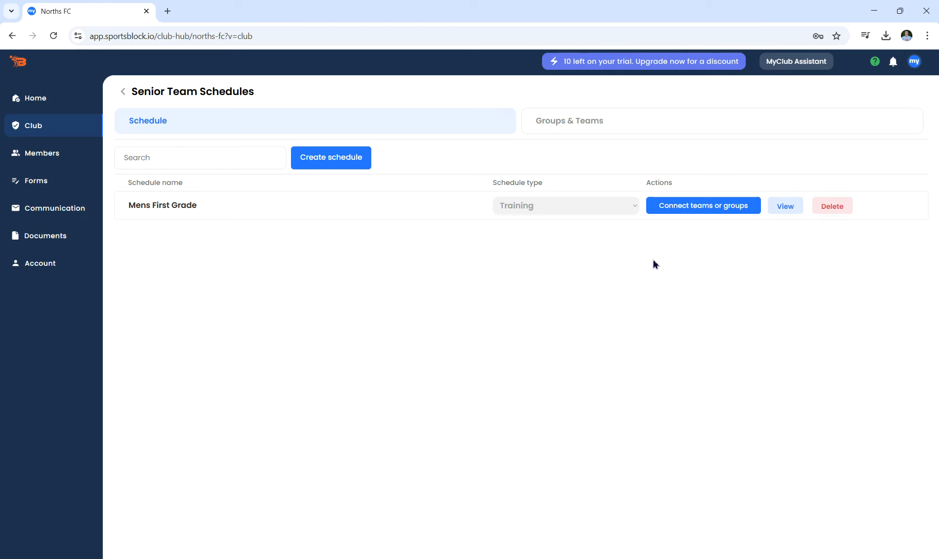
left_click(126, 94)
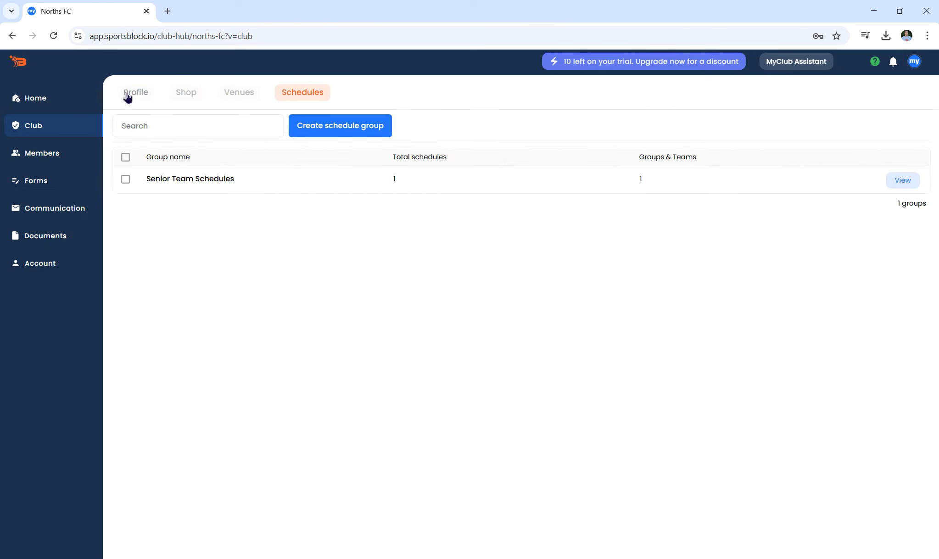
left_click(902, 182)
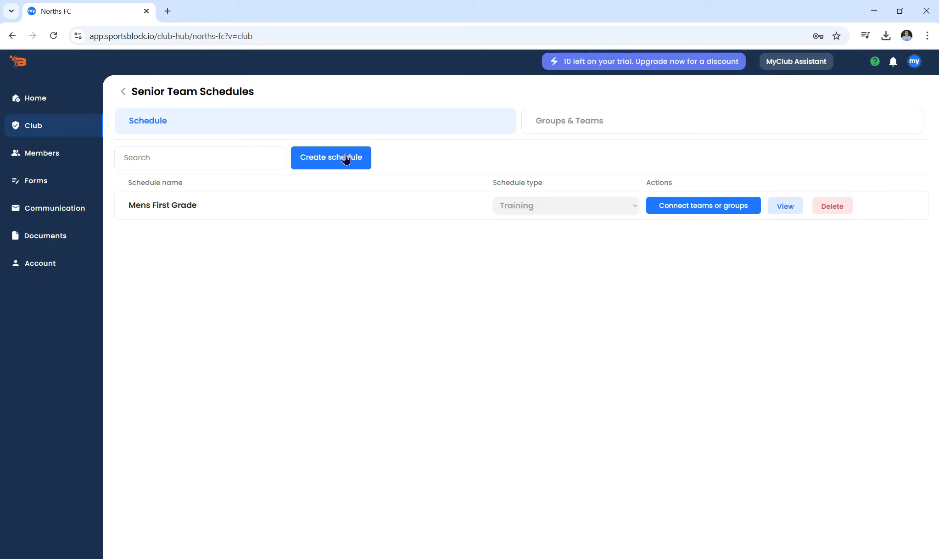
left_click(320, 164)
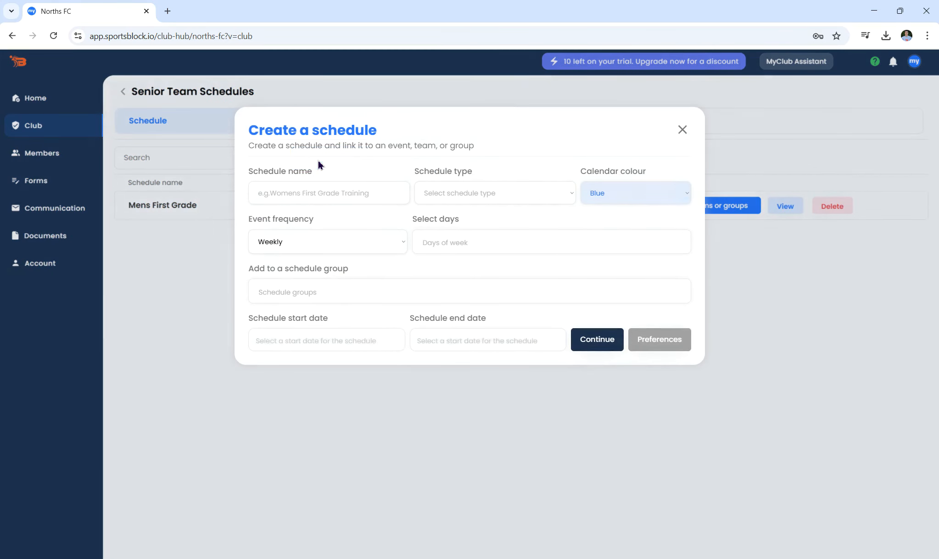
left_click(337, 196)
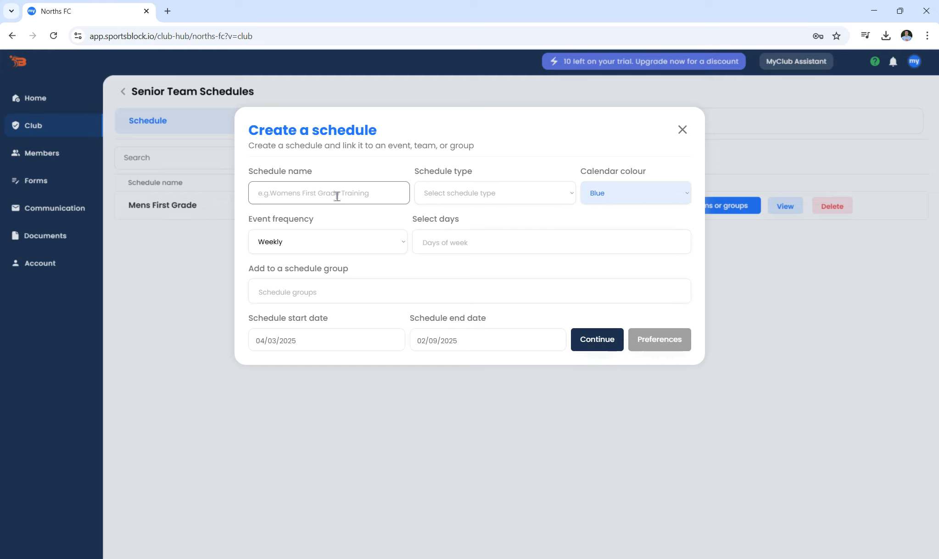
type("U23 Mens Trainning")
key("BackSpace")
key("BackSpace")
key("BackSpace")
key("BackSpace")
type("ings")
Set the new schedule's type to Training, its calendar colour to Orange and its event frequency to Weekly.
left_click(505, 195)
left_click(498, 212)
left_click(611, 197)
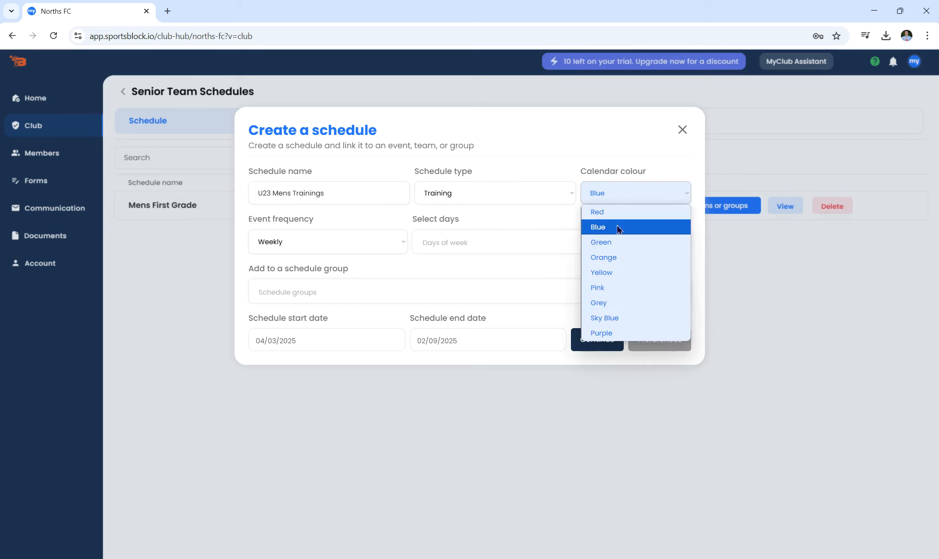
left_click(632, 259)
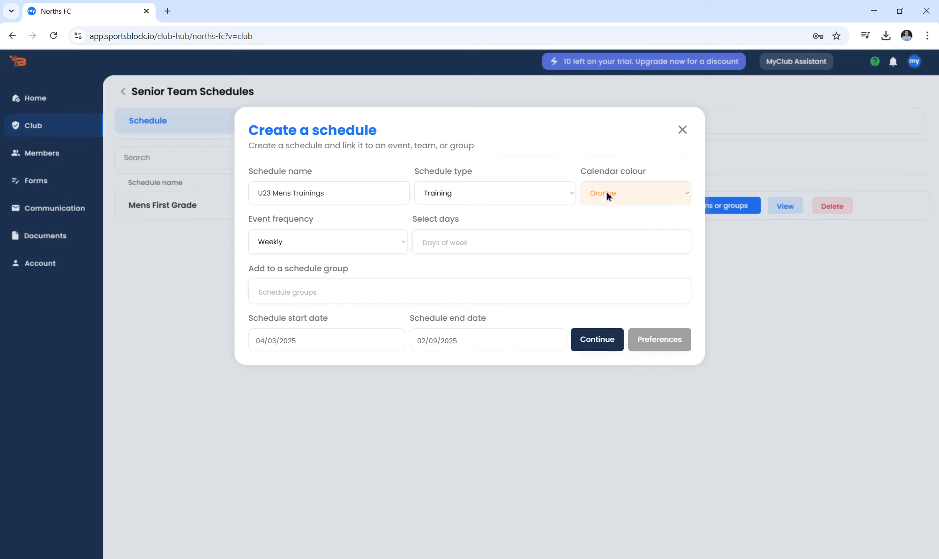
left_click(305, 246)
left_click(294, 261)
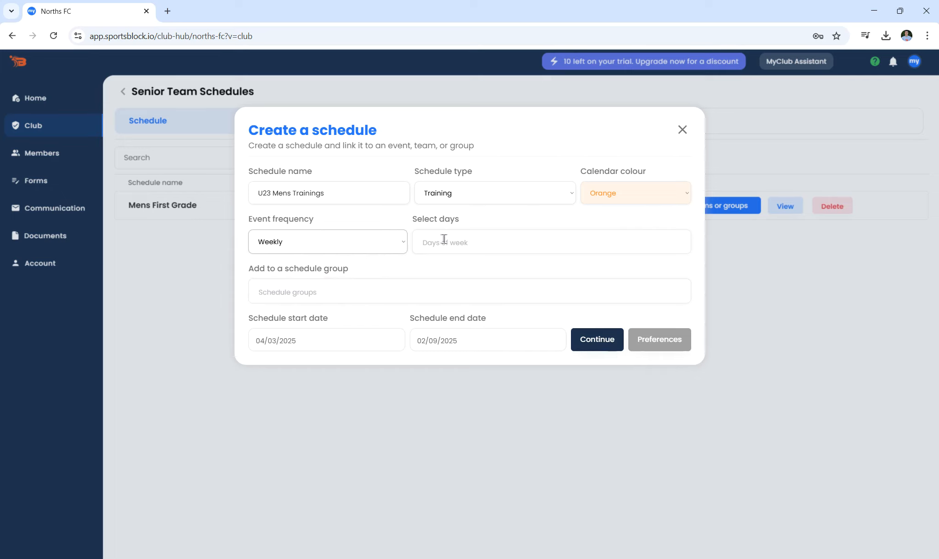
Set the schedule's days to Tuesday and Thursday and add it to the Senior Team Schedules group.
left_click(443, 241)
left_click(497, 269)
left_click(496, 237)
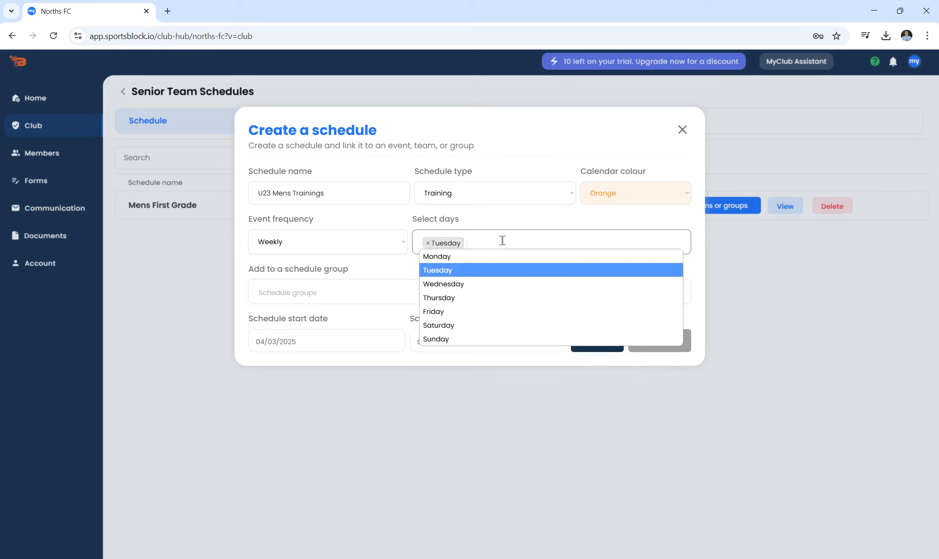
left_click(492, 298)
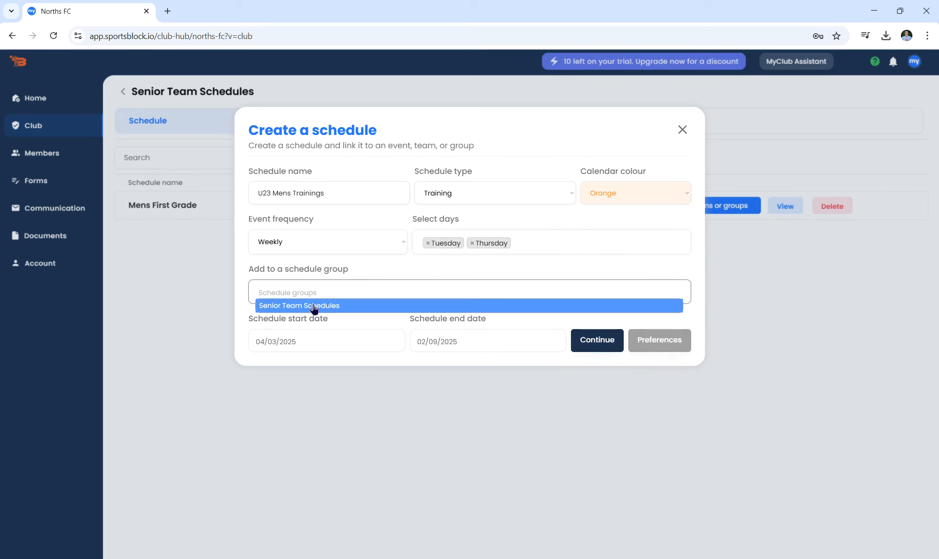
left_click(314, 307)
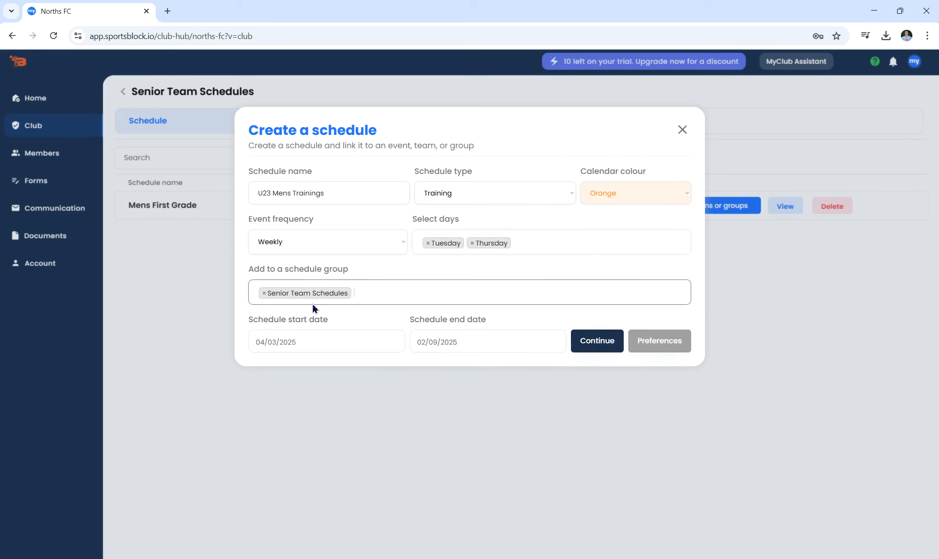
left_click(379, 275)
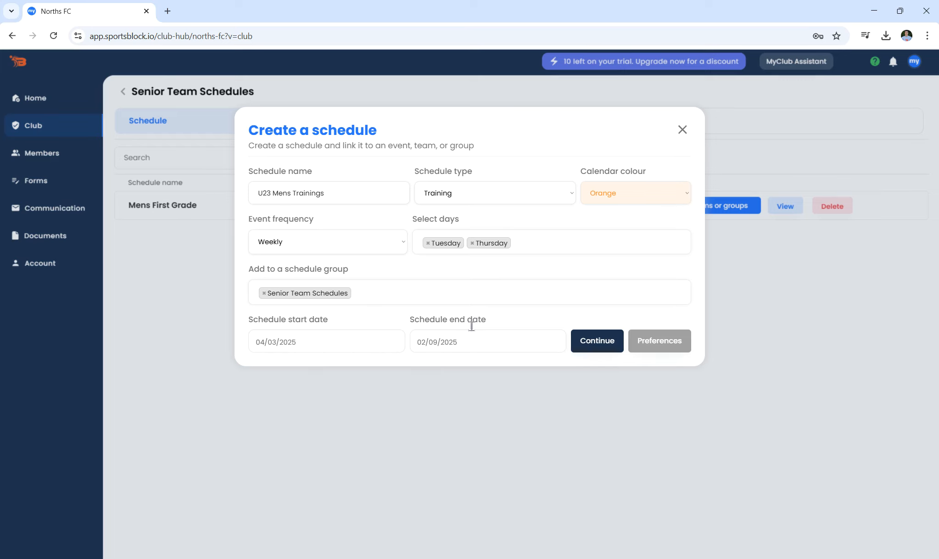
Open the scheduling preferences and set the default start date to 04/03/2025.
left_click(654, 346)
left_click(464, 202)
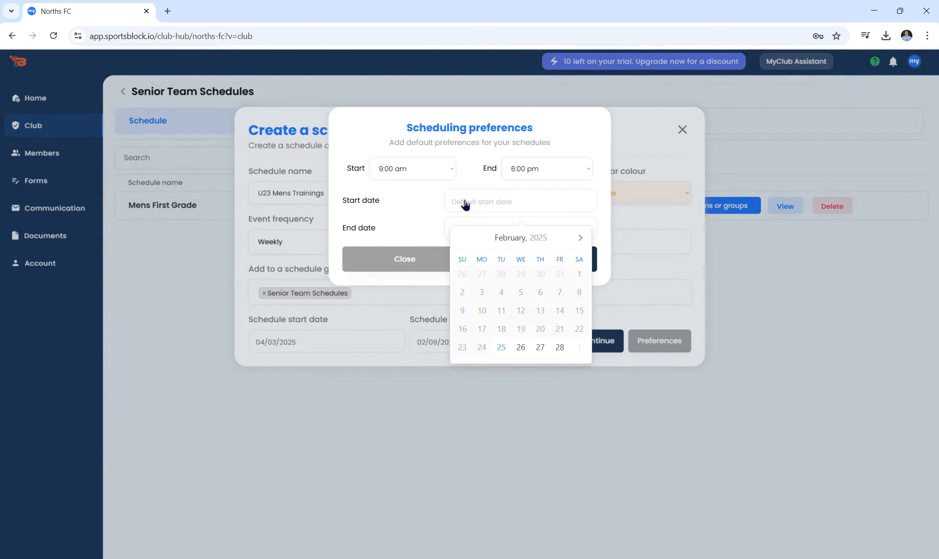
left_click(581, 239)
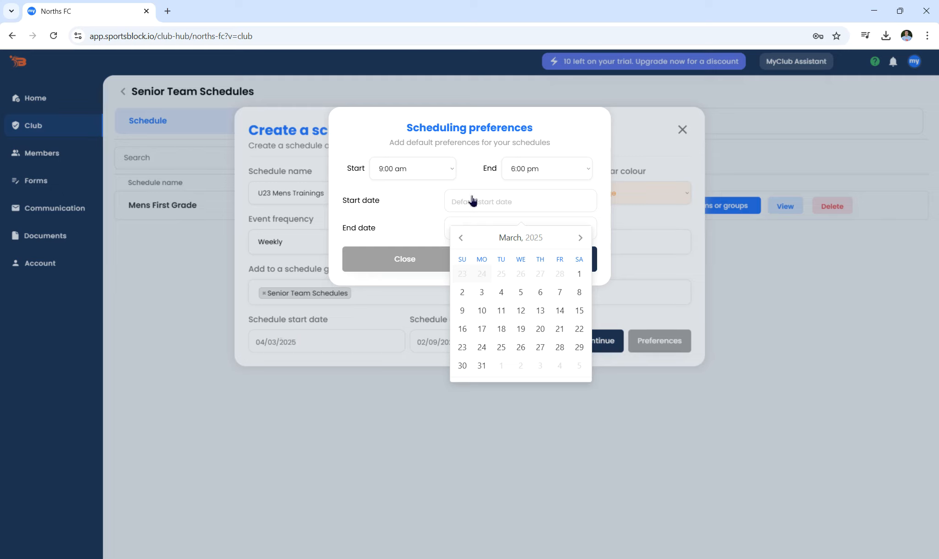
left_click(501, 293)
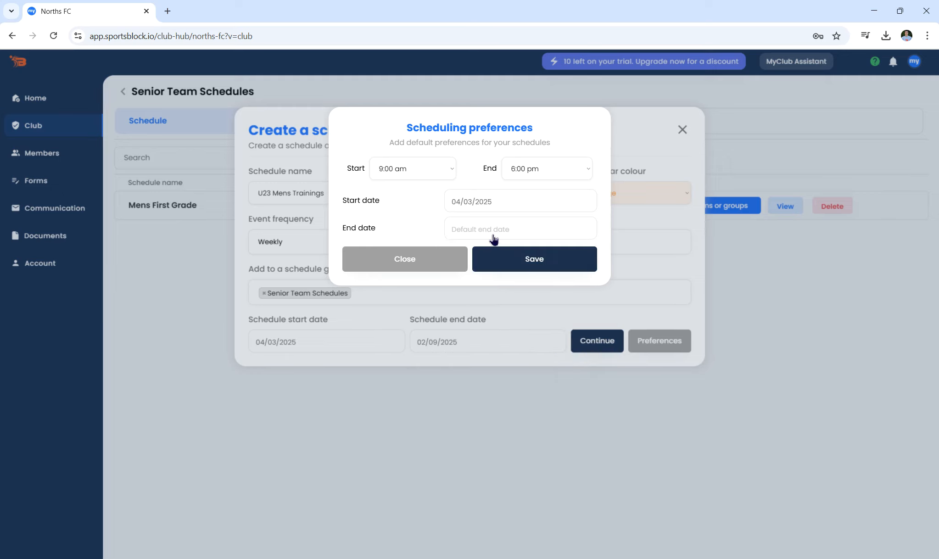
Set the default end date to 28/08/2025 and save the scheduling preferences.
left_click(496, 235)
left_click(580, 271)
left_click(581, 271)
left_click(580, 271)
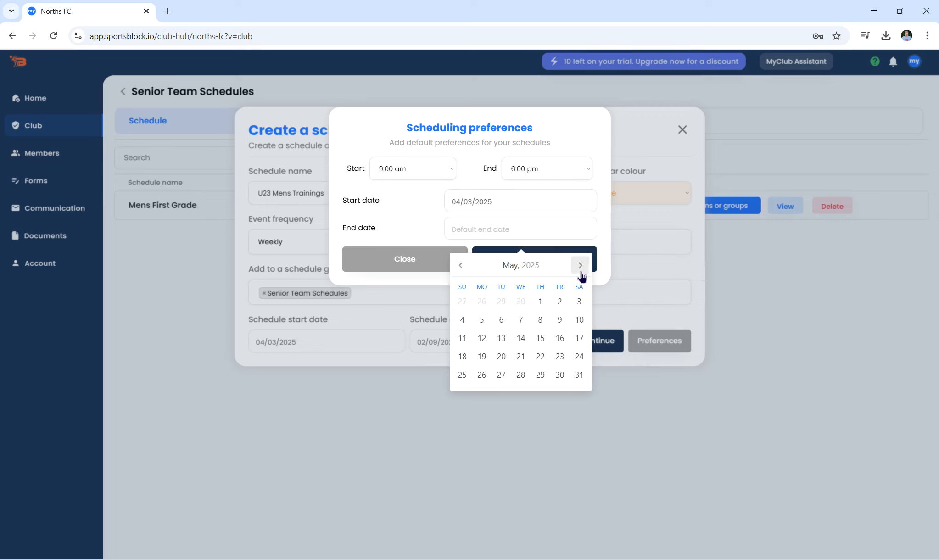
left_click(580, 271)
left_click(580, 271)
left_click(581, 271)
left_click(580, 271)
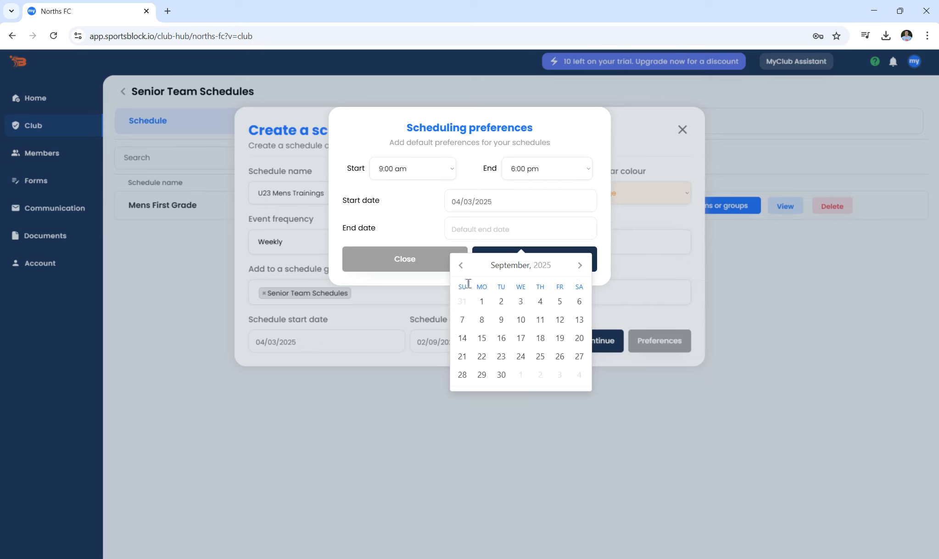
left_click(461, 267)
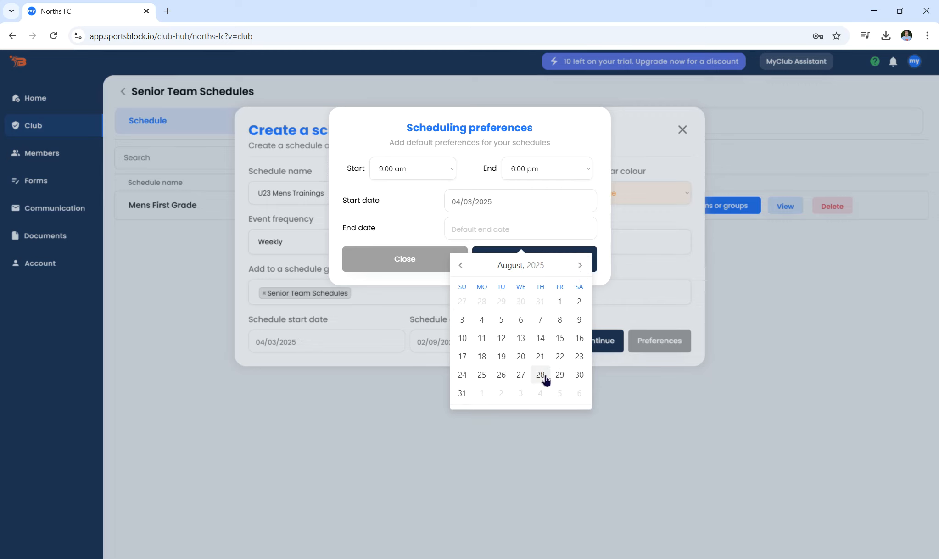
left_click(541, 375)
left_click(524, 270)
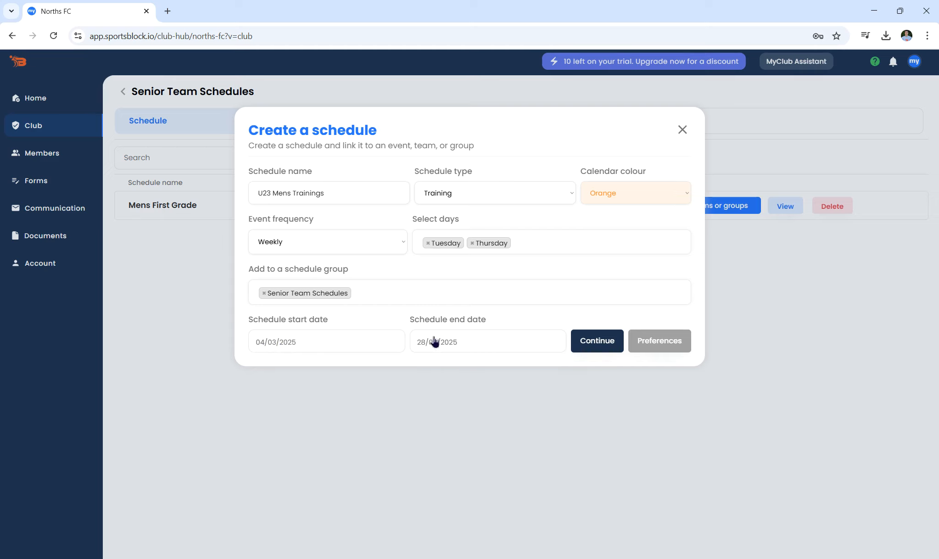
Reopen the scheduling preferences and set the default start time to 6:00 pm and end time to 8:30 pm.
left_click(681, 345)
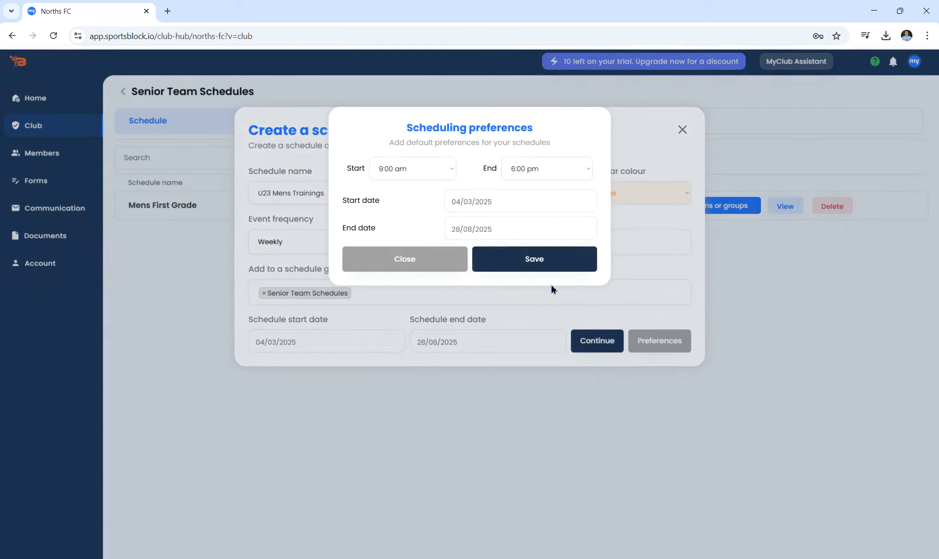
left_click(406, 174)
scroll(412, 269, "down", 10)
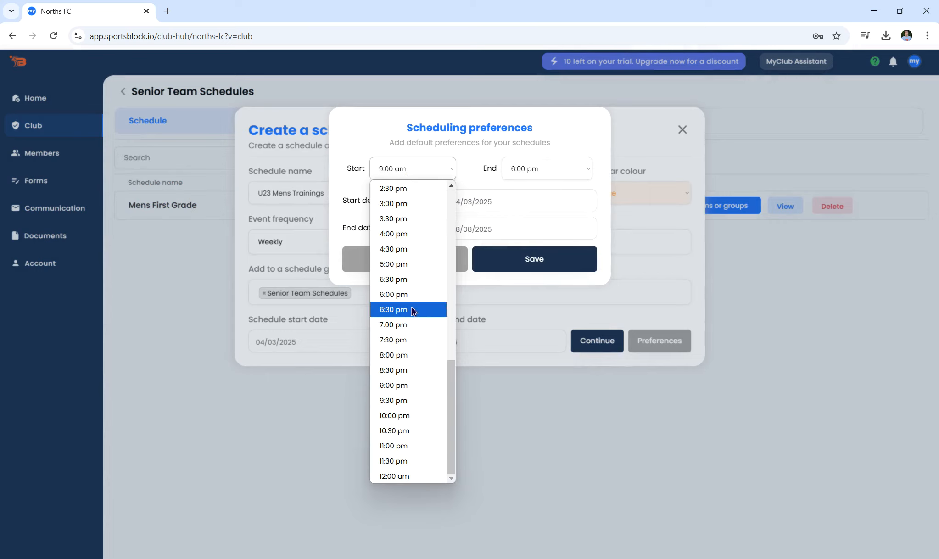
left_click(414, 304)
left_click(549, 171)
scroll(549, 234, "down", 5)
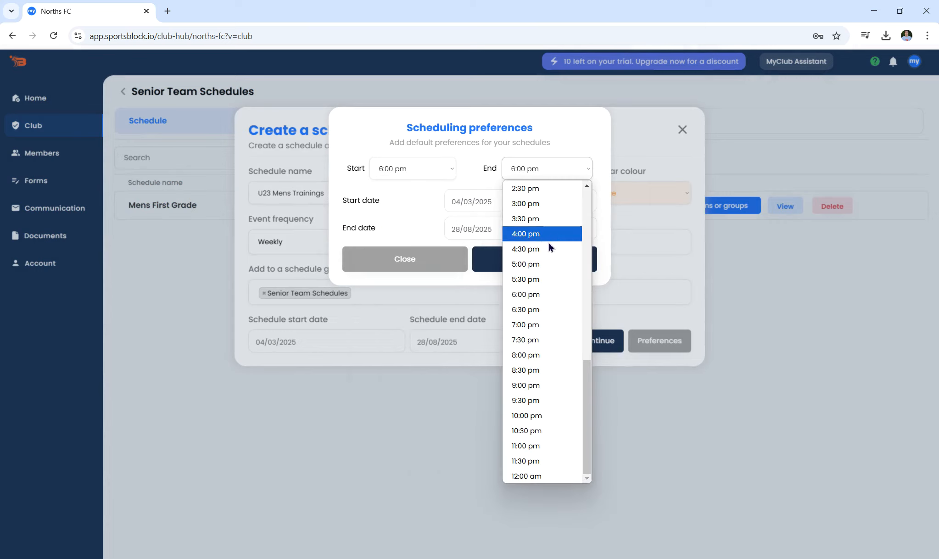
left_click(553, 385)
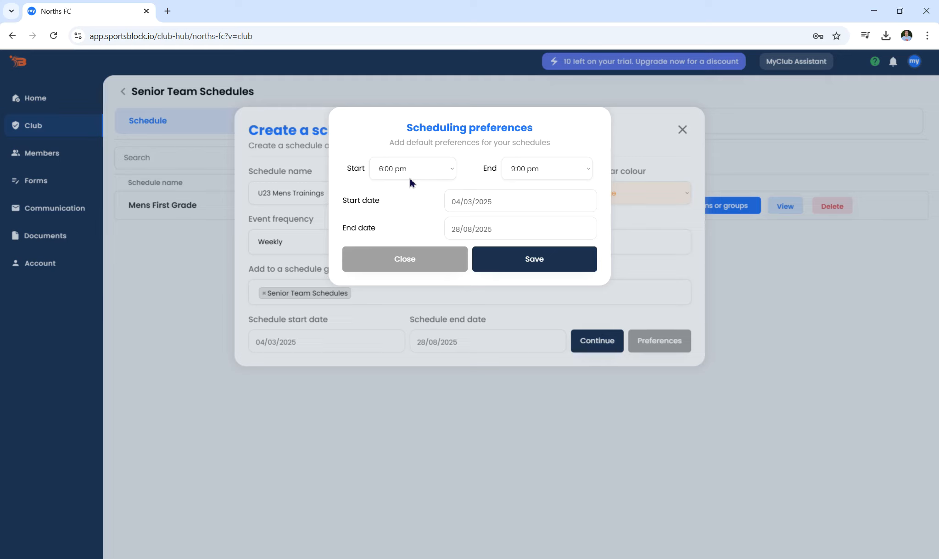
left_click(537, 178)
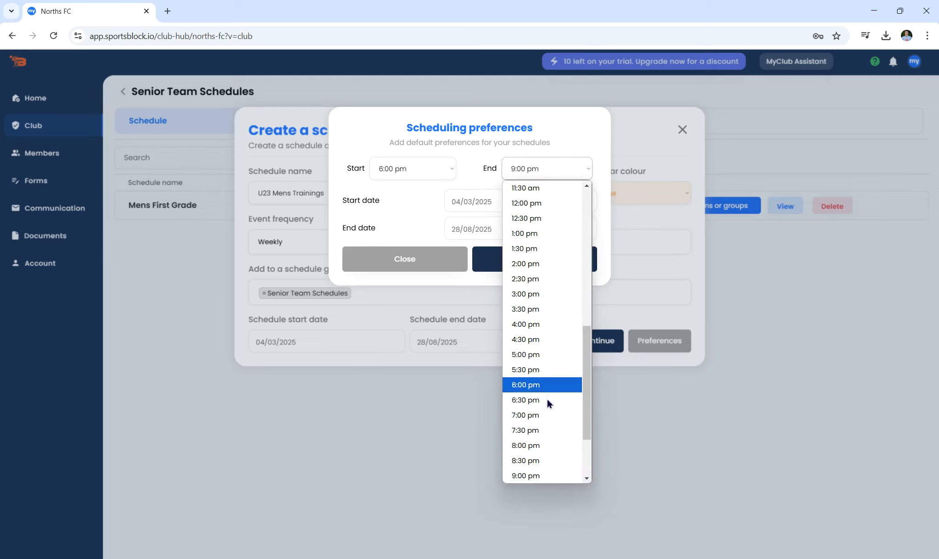
left_click(548, 461)
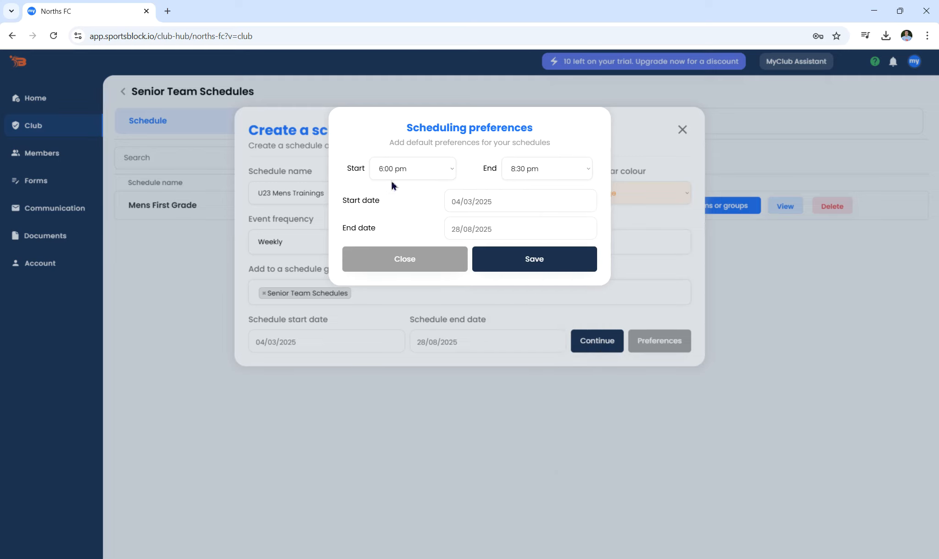
Save the scheduling preferences and continue to the session times for Tuesday and Thursday.
left_click(546, 261)
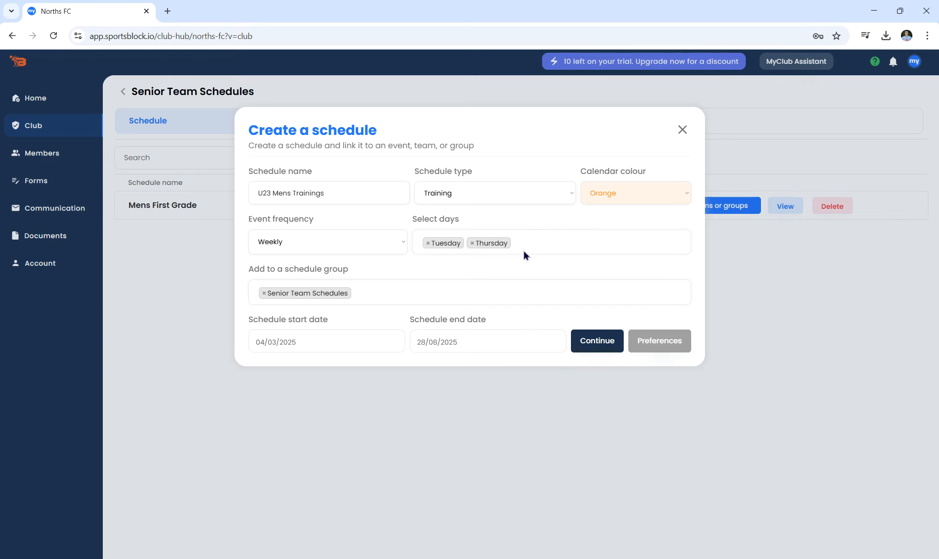
left_click(598, 342)
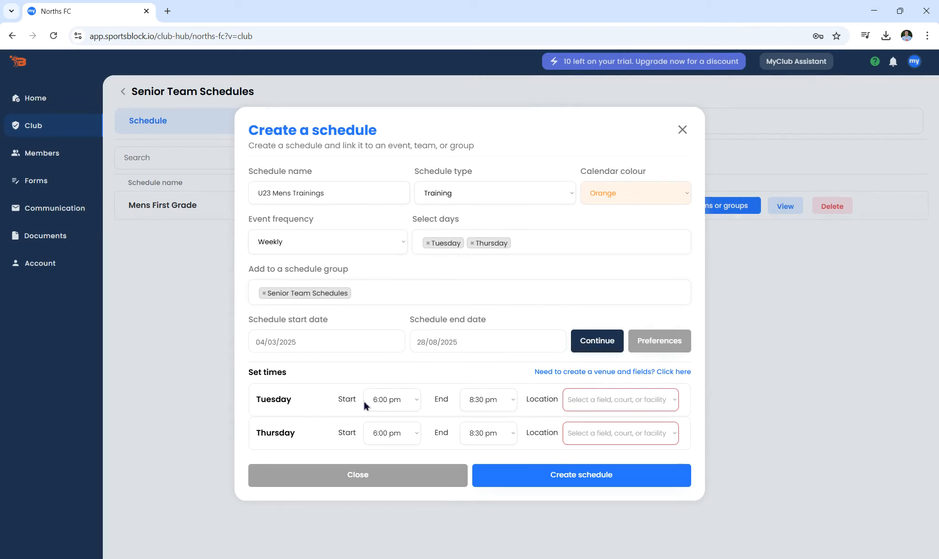
Set the location of both the Tuesday and Thursday sessions to Norths Oval Field 1 and create the schedule.
left_click(589, 402)
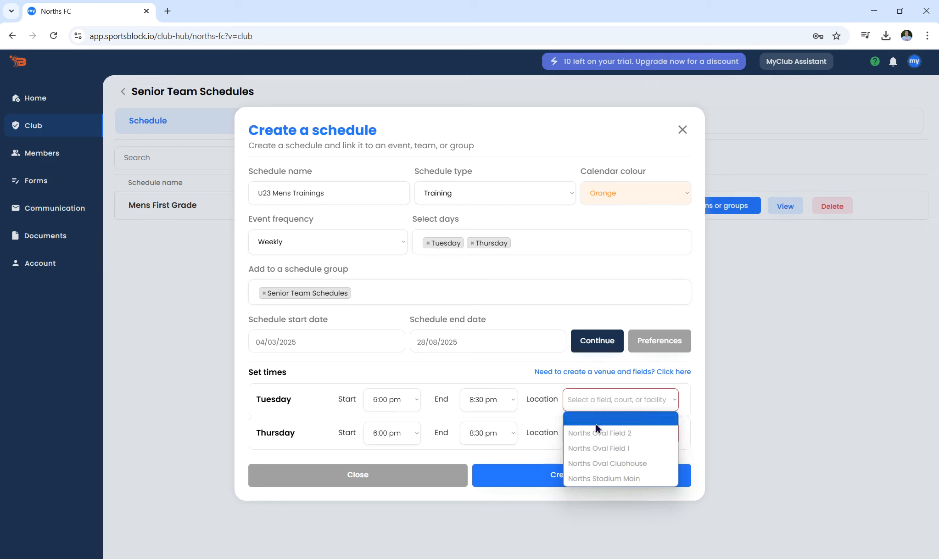
left_click(601, 448)
left_click(605, 431)
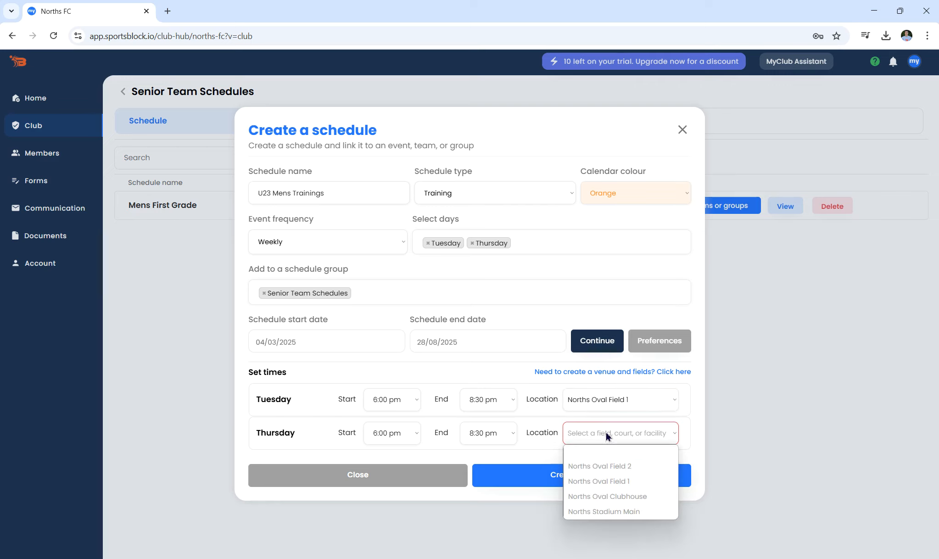
left_click(617, 482)
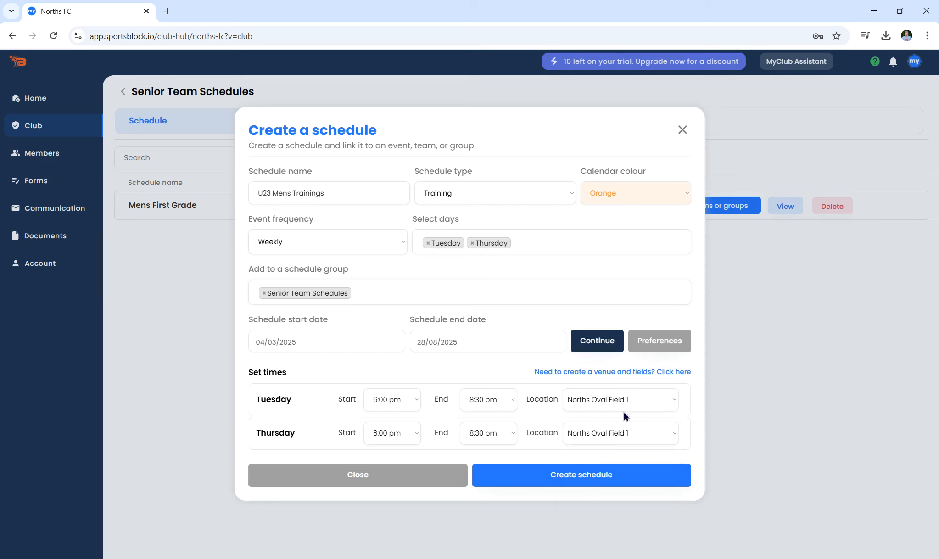
left_click(565, 479)
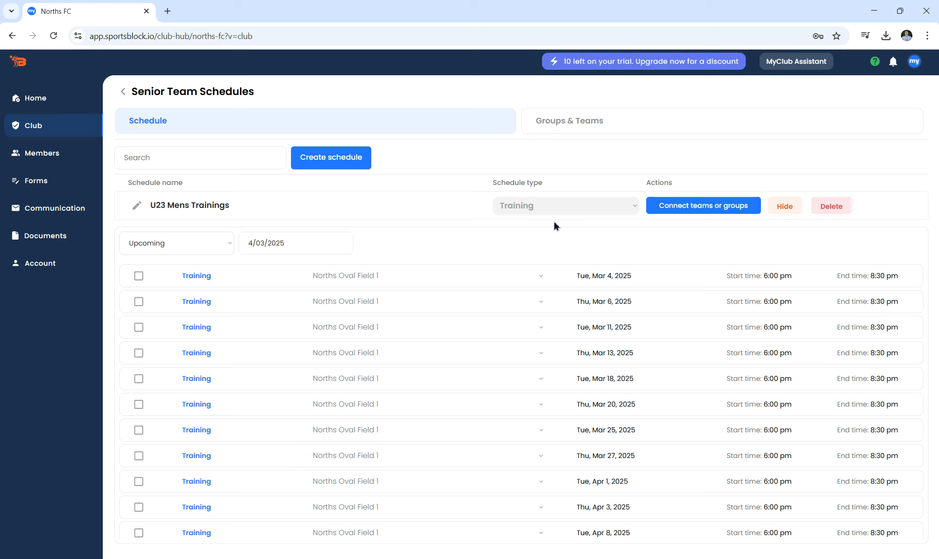
Collapse the U23 Mens Trainings sessions and check the groups and teams listed for Senior Team Schedules.
left_click(784, 207)
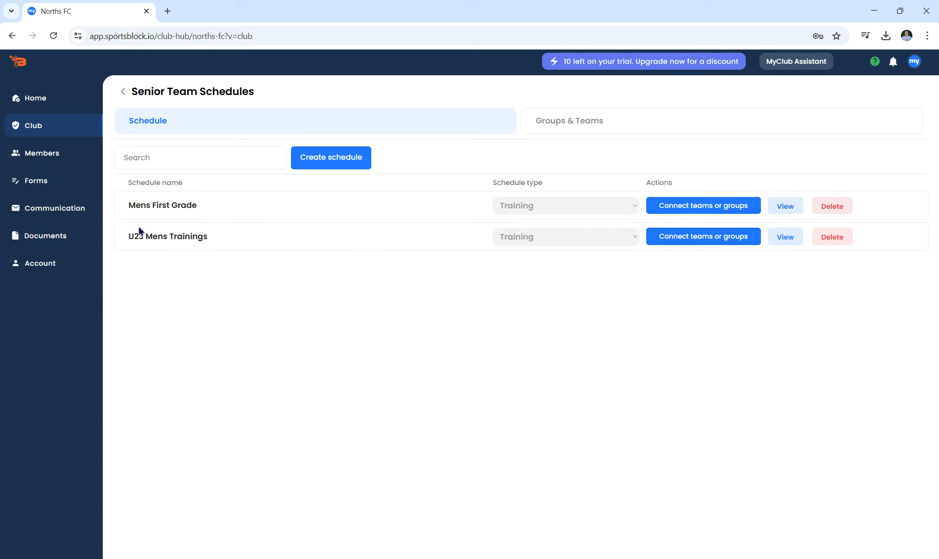
left_click(575, 123)
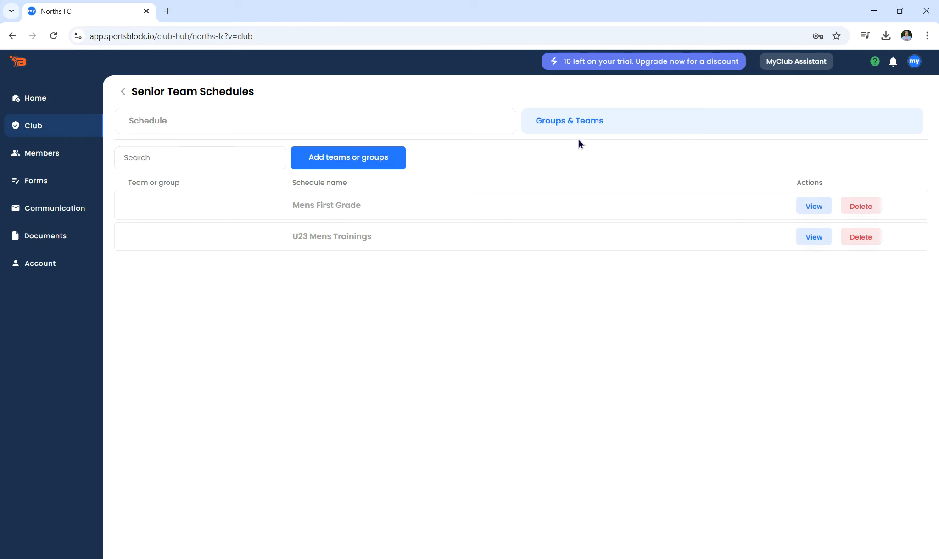
left_click(324, 131)
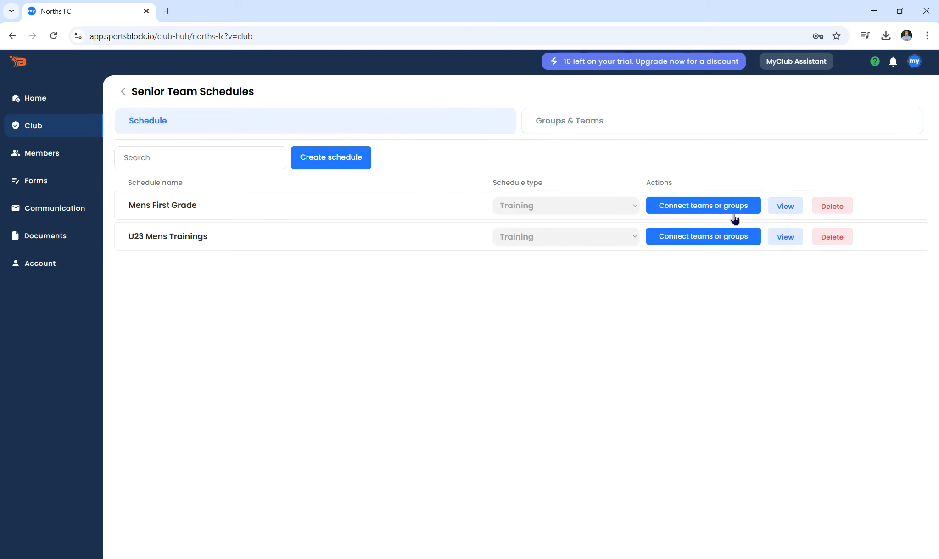
Add the U23 Mens Squad to Senior Team Schedules and connect it to the U23 Mens Trainings schedule.
left_click(567, 127)
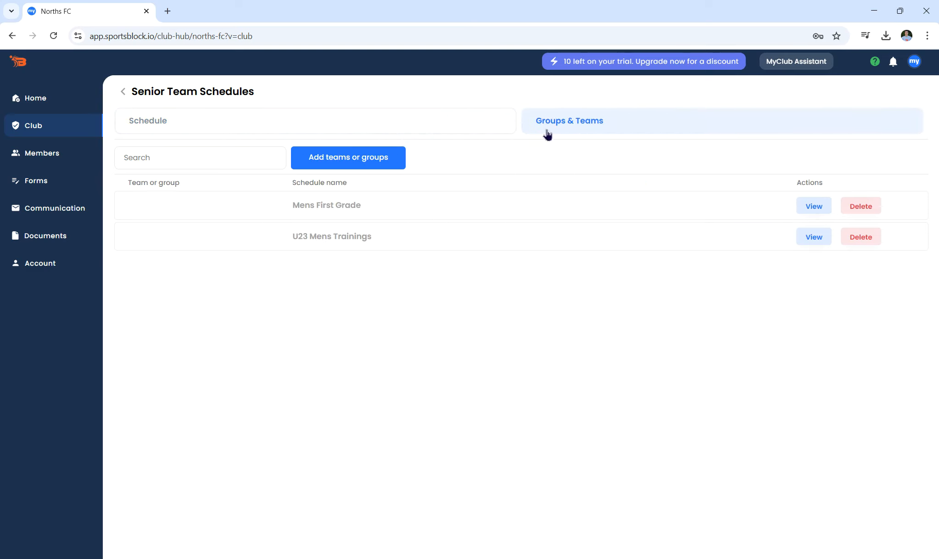
left_click(347, 168)
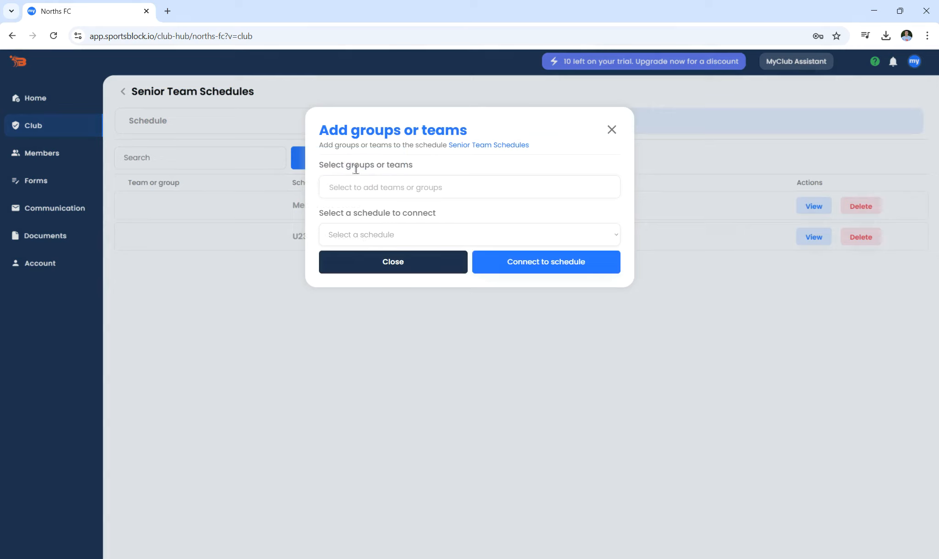
left_click(391, 187)
left_click(397, 243)
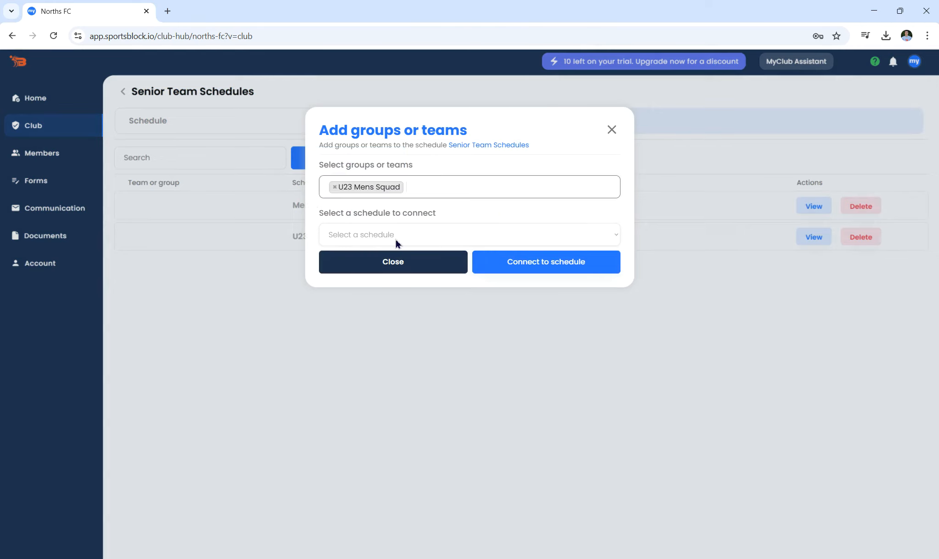
left_click(393, 236)
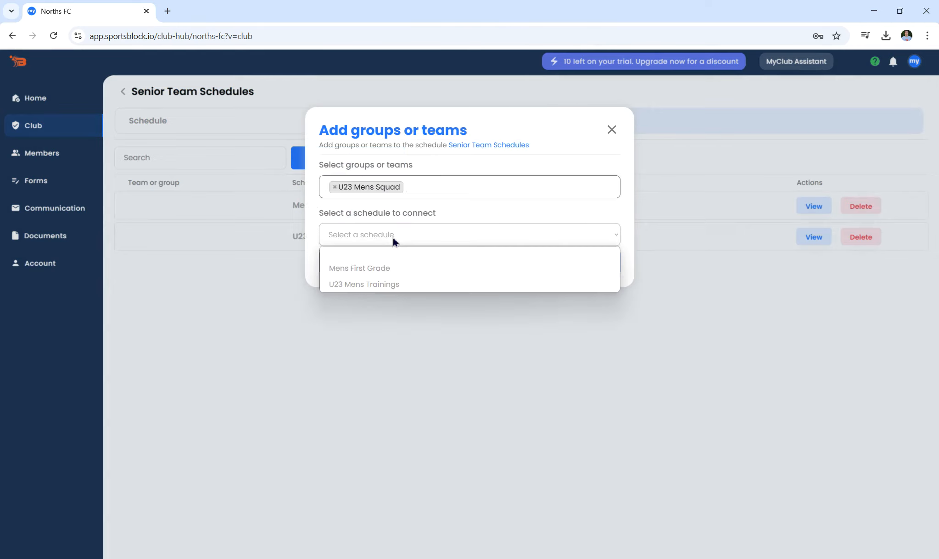
left_click(390, 285)
left_click(564, 271)
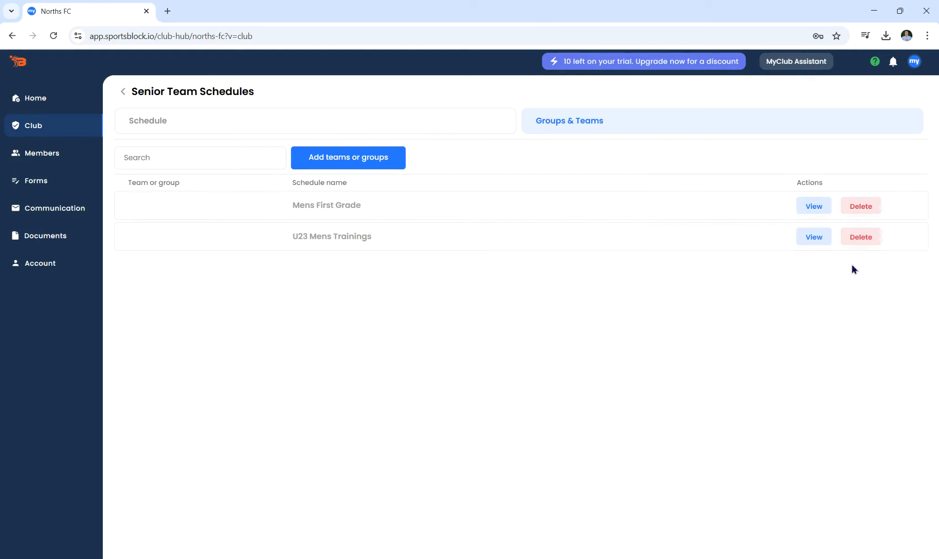
Examine the U23 Mens Trainings sessions under the group's teams, close them and return to the schedule list.
left_click(819, 244)
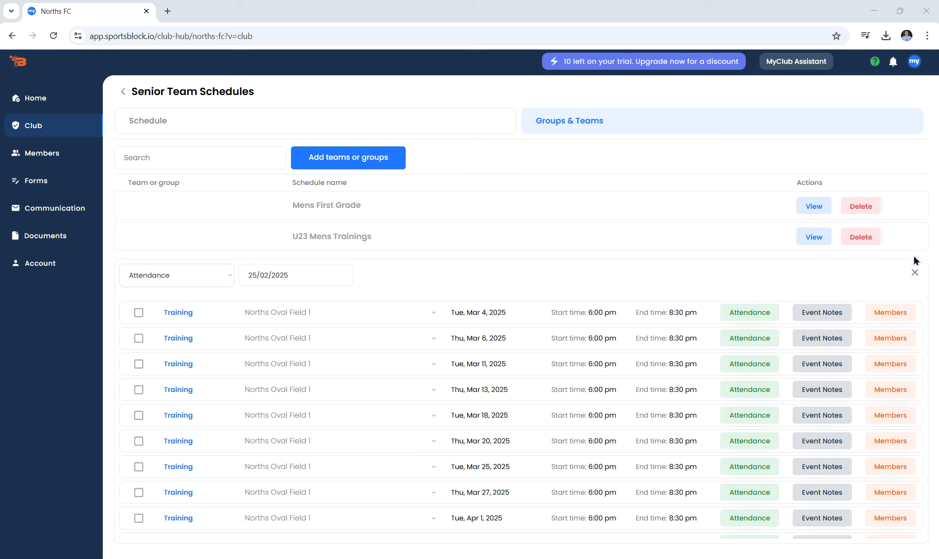
left_click(915, 273)
left_click(148, 121)
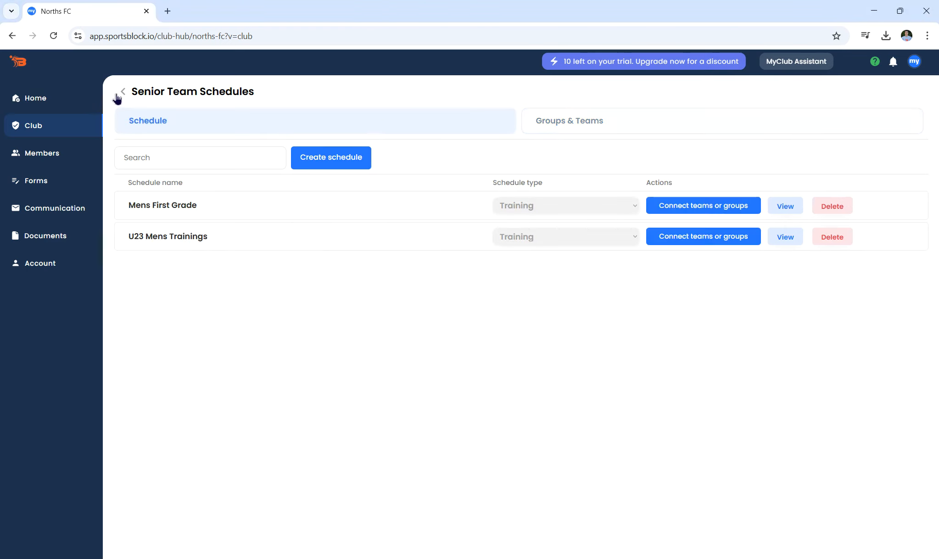
Leave the Senior Team Schedules group and open the club members' teams and groups list.
left_click(117, 95)
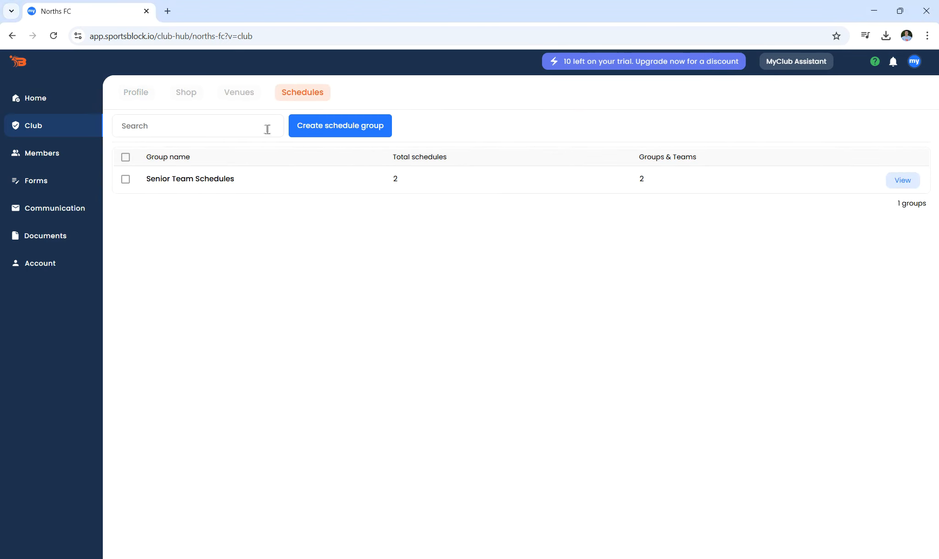
left_click(73, 157)
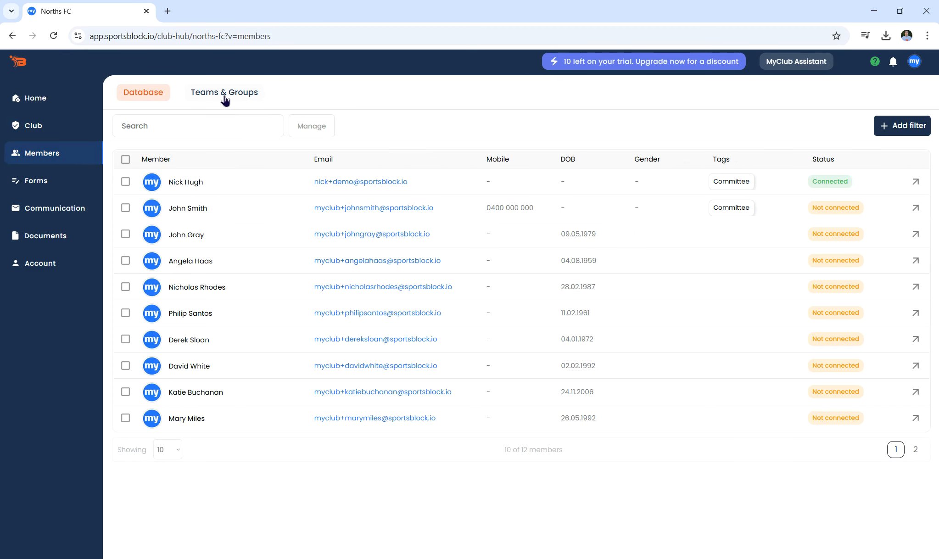
left_click(225, 97)
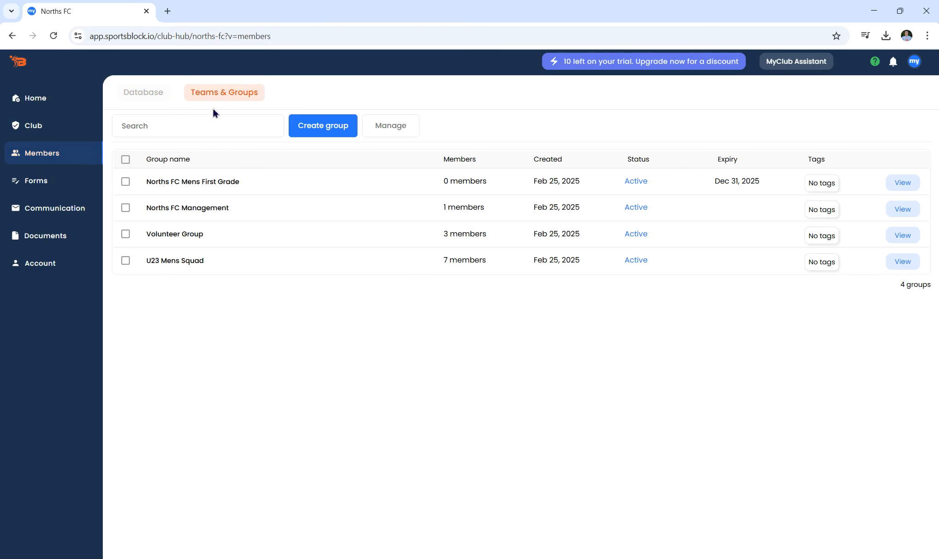